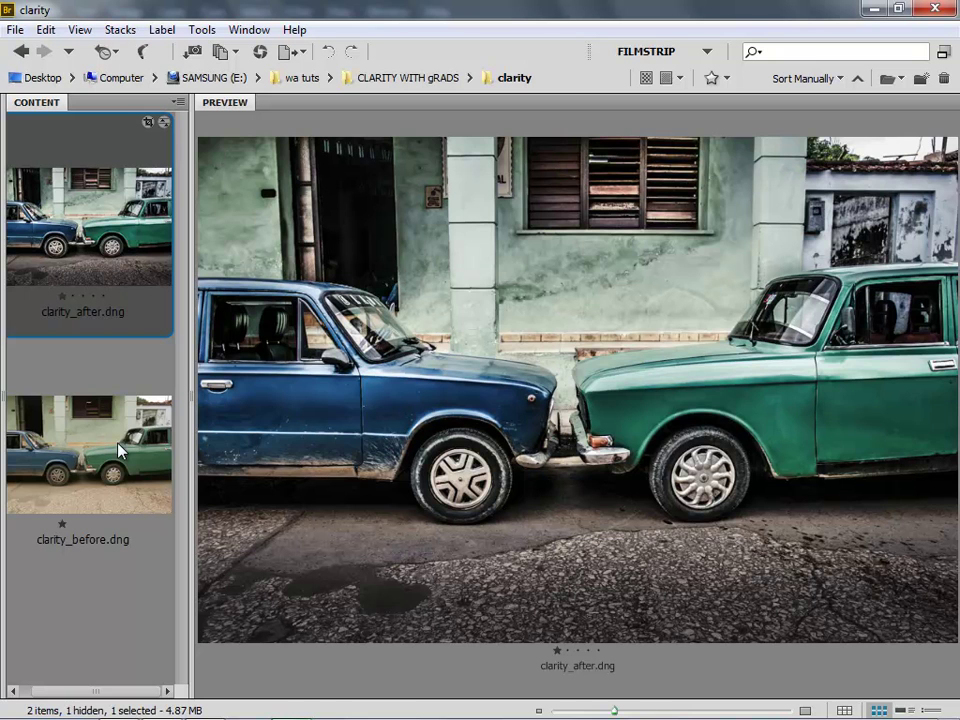
# - Compare the unedited and edited car photos in Bridge, then bring up actions for clarity_before.dng
pyautogui.click(118, 452)
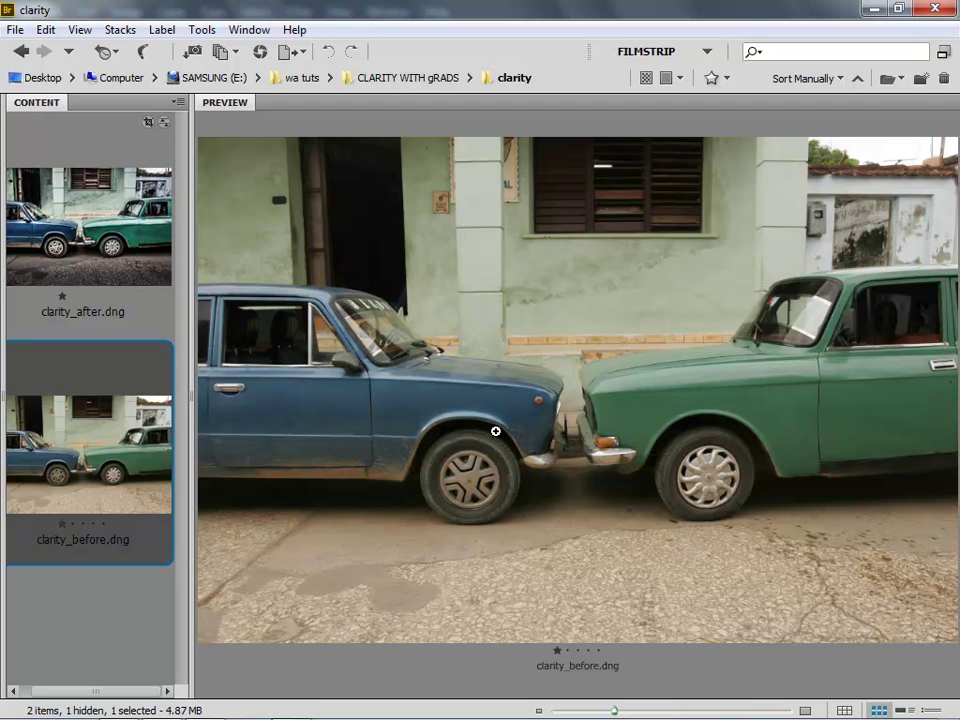
pyautogui.click(63, 217)
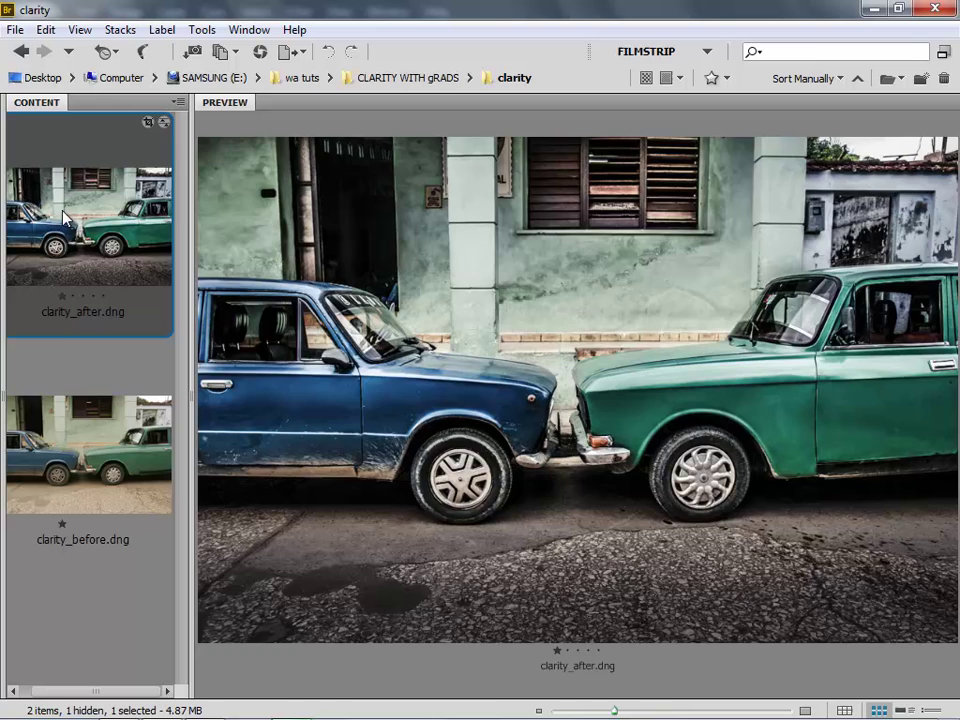
pyautogui.click(62, 496)
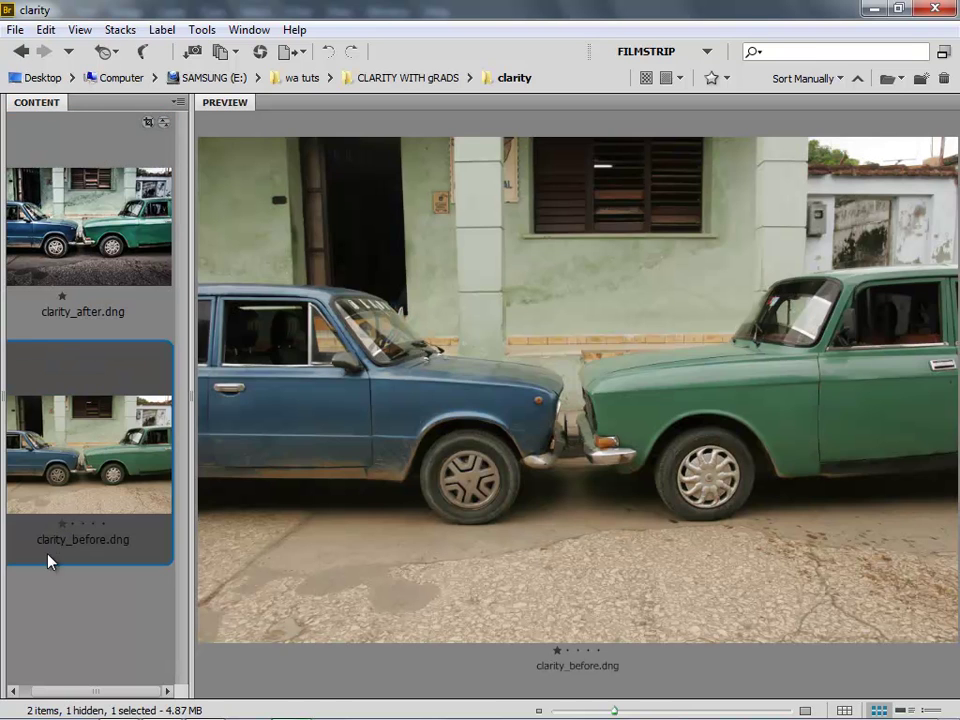
pyautogui.rightClick(101, 433)
# - Open clarity_before.dng in Camera Raw and set Highlights -80, Shadows +80, Vibrance +32, Temperature -8
pyautogui.click(208, 253)
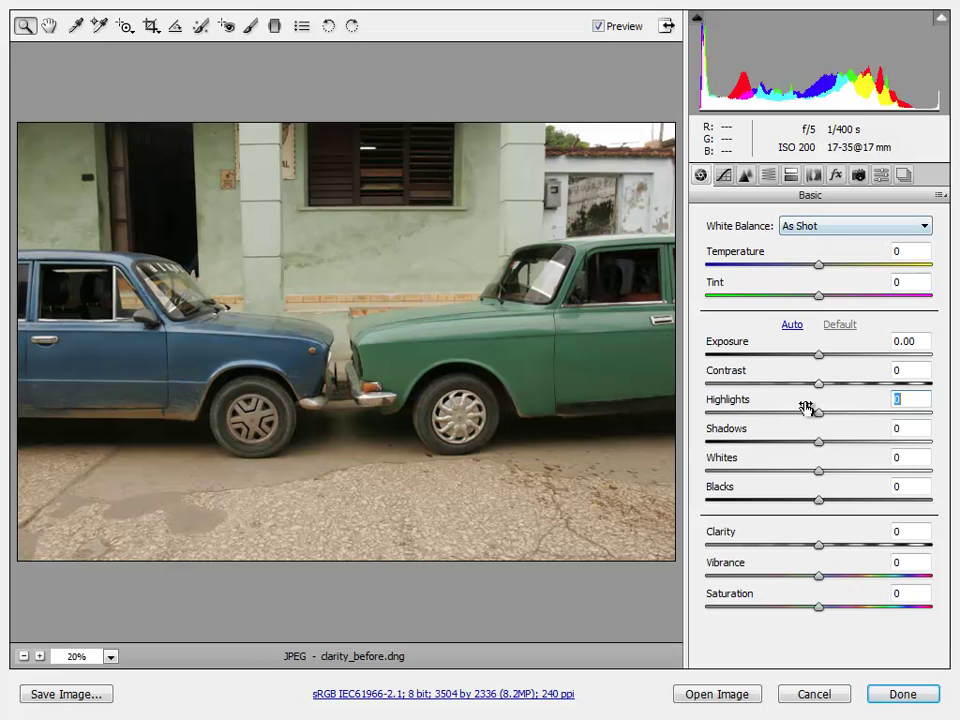
pyautogui.moveTo(819, 418); pyautogui.dragTo(731, 424)
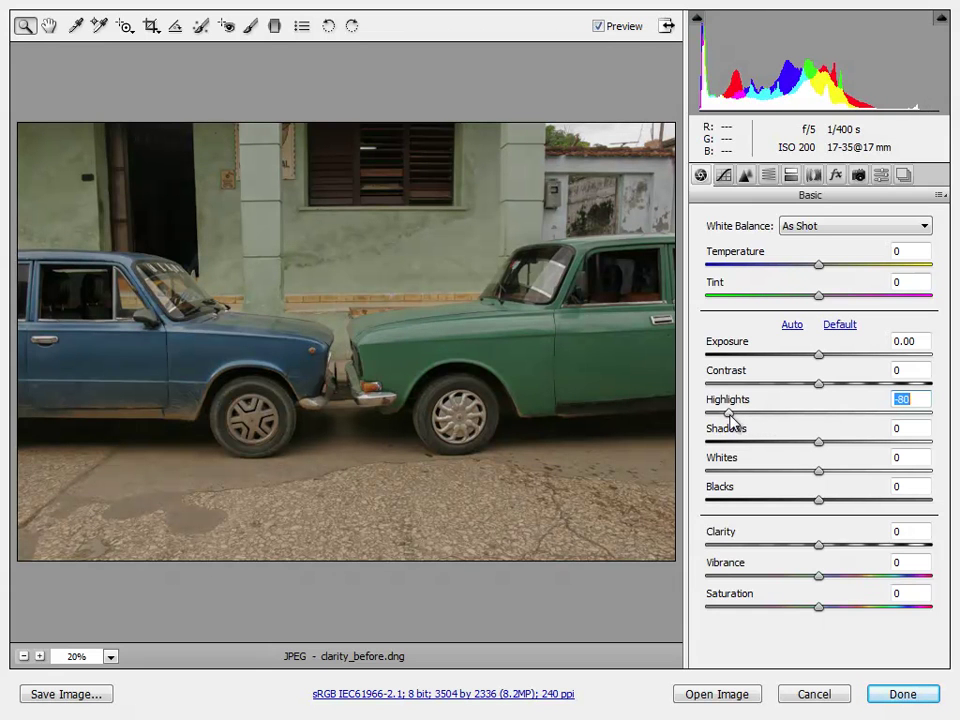
pyautogui.moveTo(816, 446); pyautogui.dragTo(908, 441)
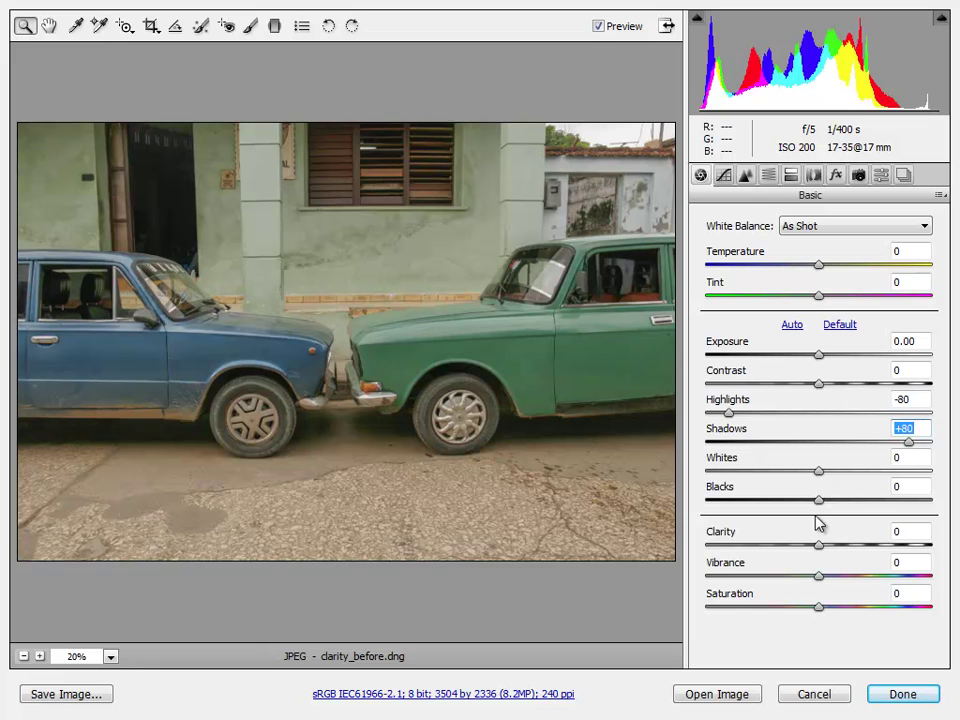
pyautogui.moveTo(825, 578); pyautogui.dragTo(858, 576)
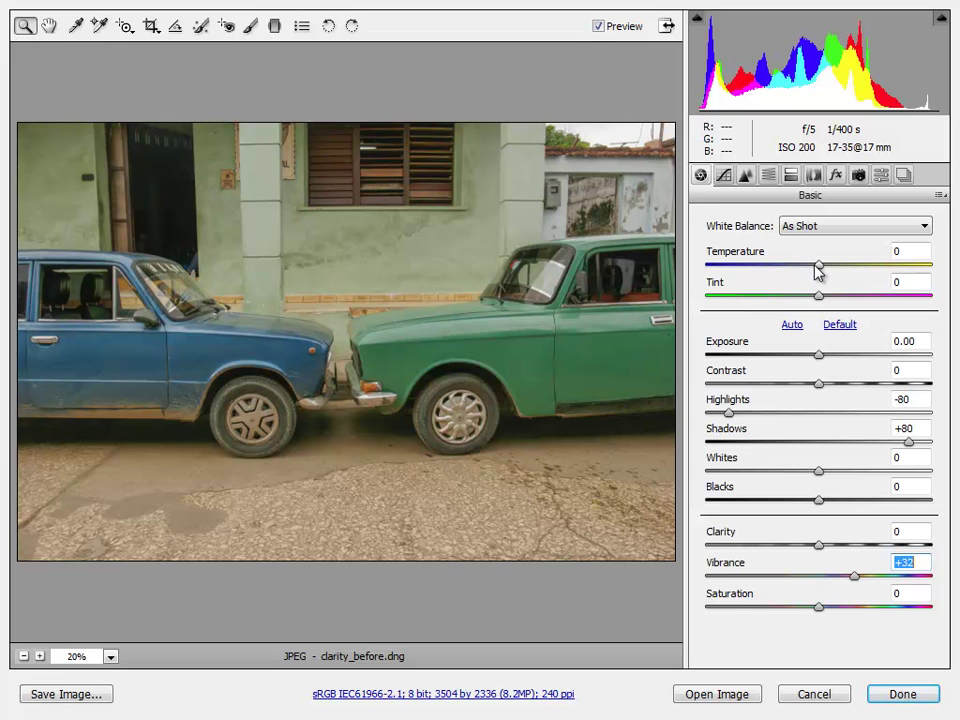
pyautogui.moveTo(816, 271); pyautogui.dragTo(808, 273)
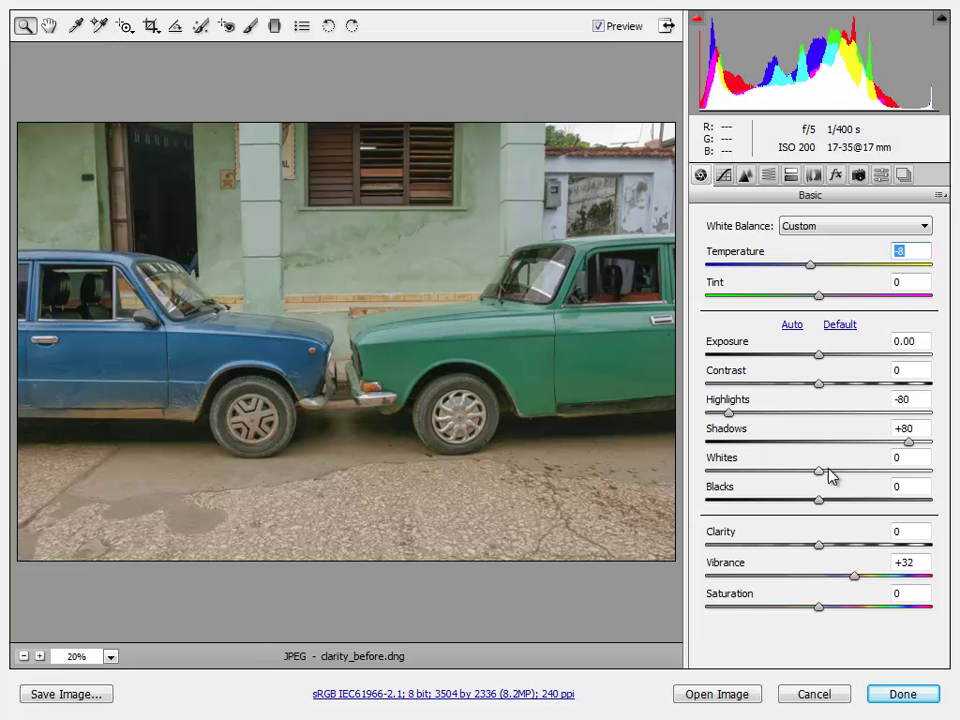
# - Push Clarity to +100, briefly resetting it to compare before restoring it
pyautogui.moveTo(821, 546); pyautogui.dragTo(957, 553)
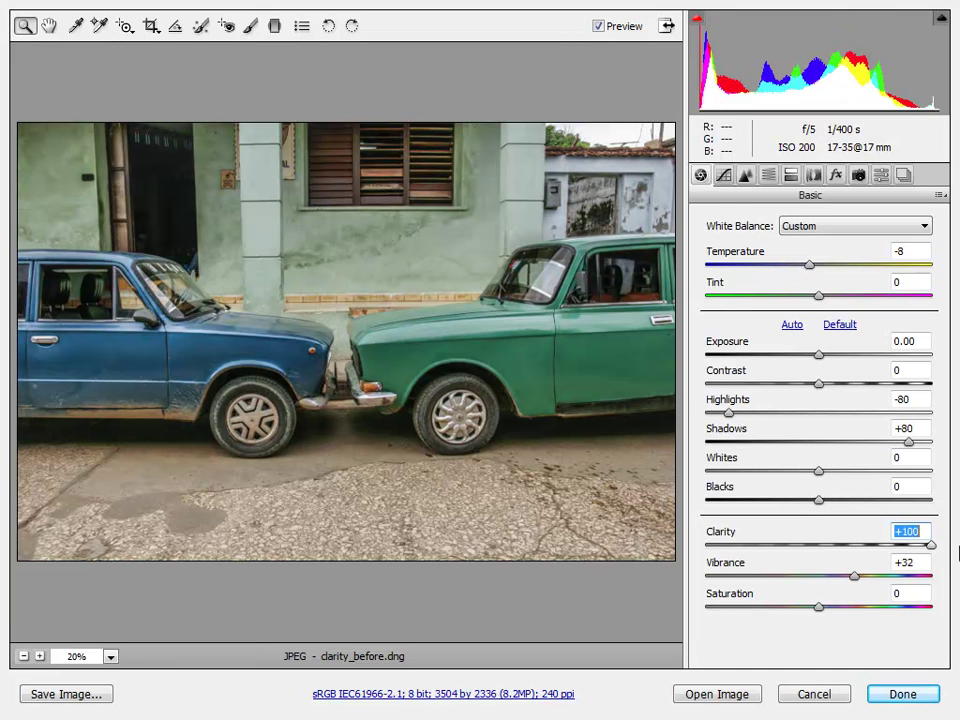
pyautogui.doubleClick(932, 547)
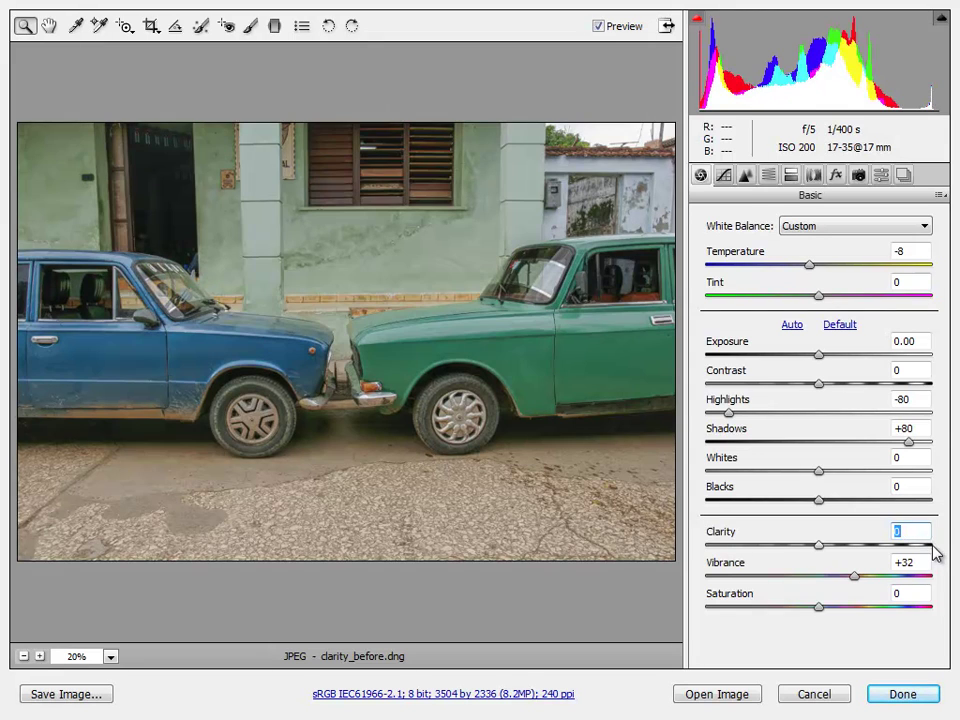
pyautogui.click(932, 547)
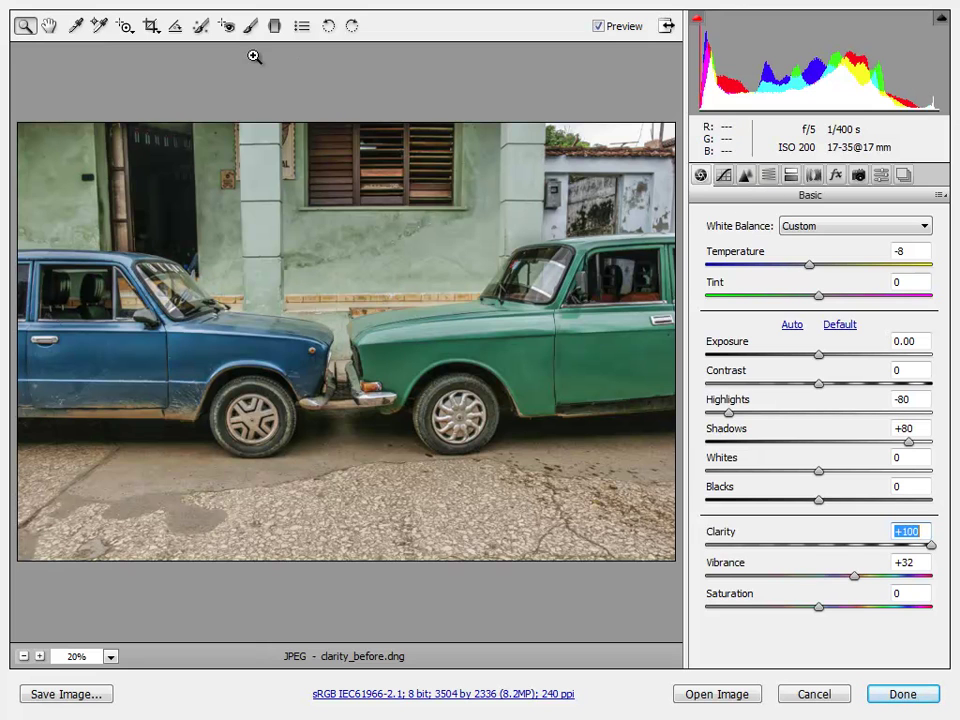
# - Set up the Graduated Filter with Exposure 0.00 and Clarity +100
pyautogui.click(274, 26)
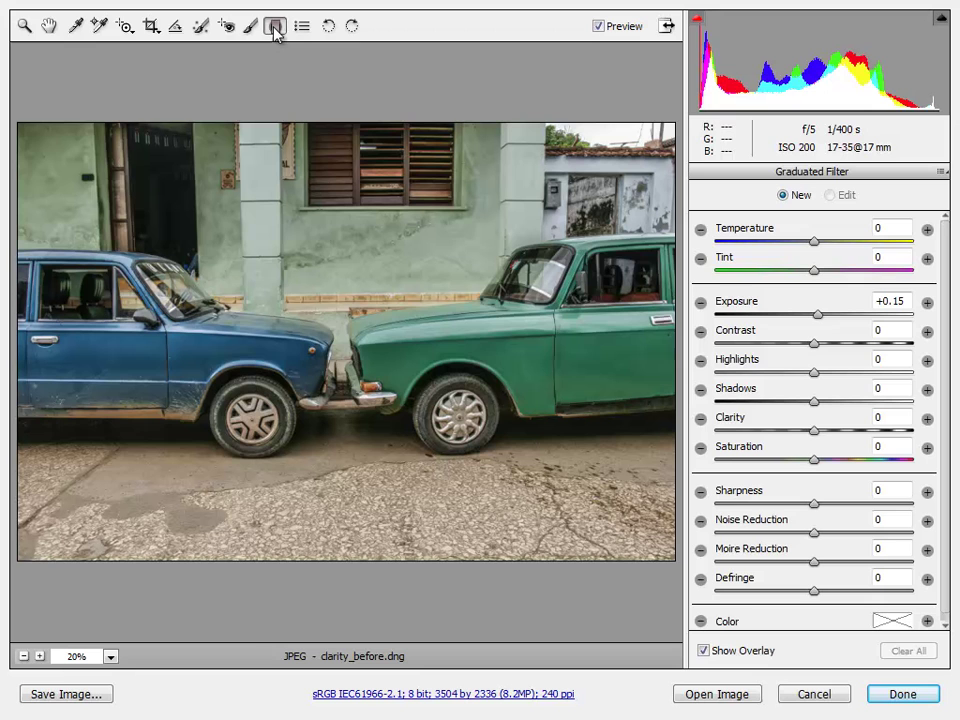
pyautogui.click(817, 316)
pyautogui.doubleClick(817, 316)
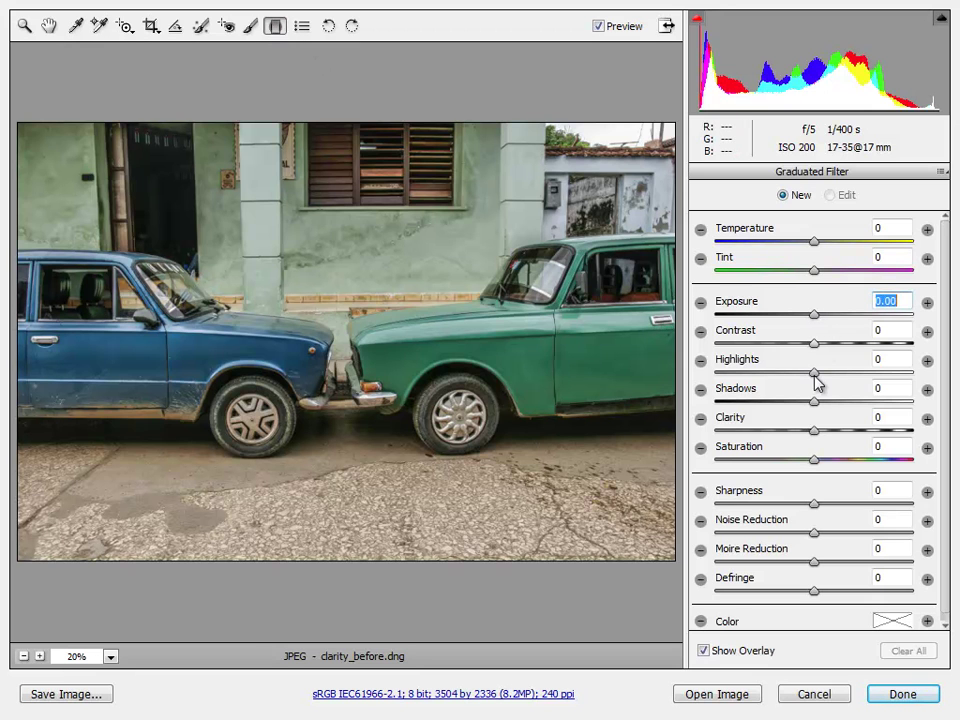
pyautogui.click(815, 431)
pyautogui.moveTo(817, 437); pyautogui.dragTo(918, 433)
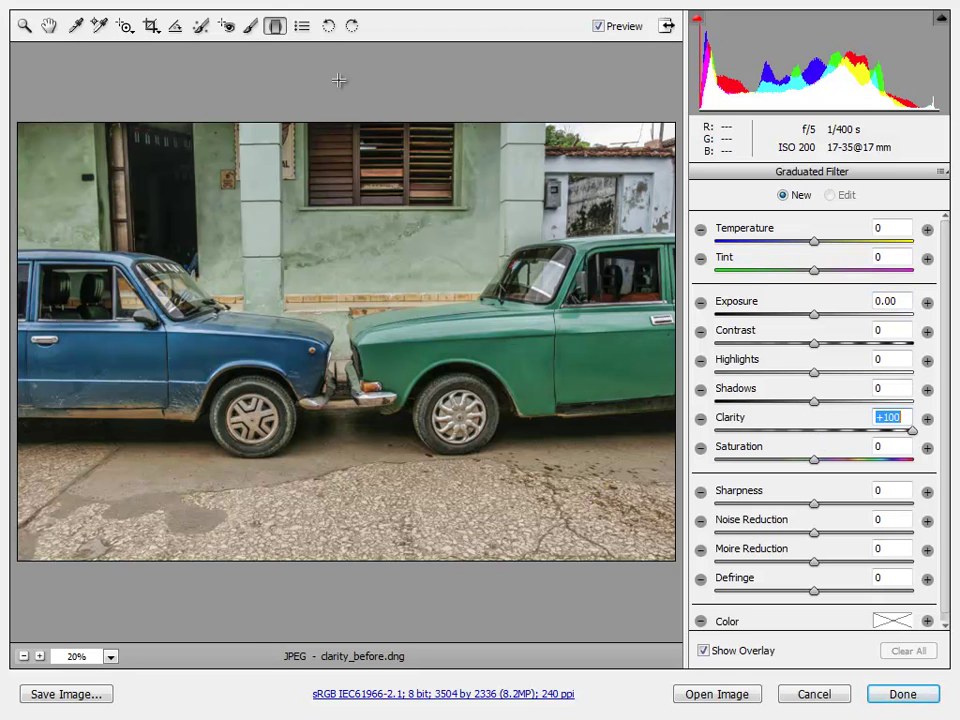
# - Lay three clarity filters: above the top edge, below the bottom edge, and near the top
pyautogui.moveTo(346, 110); pyautogui.dragTo(346, 94)
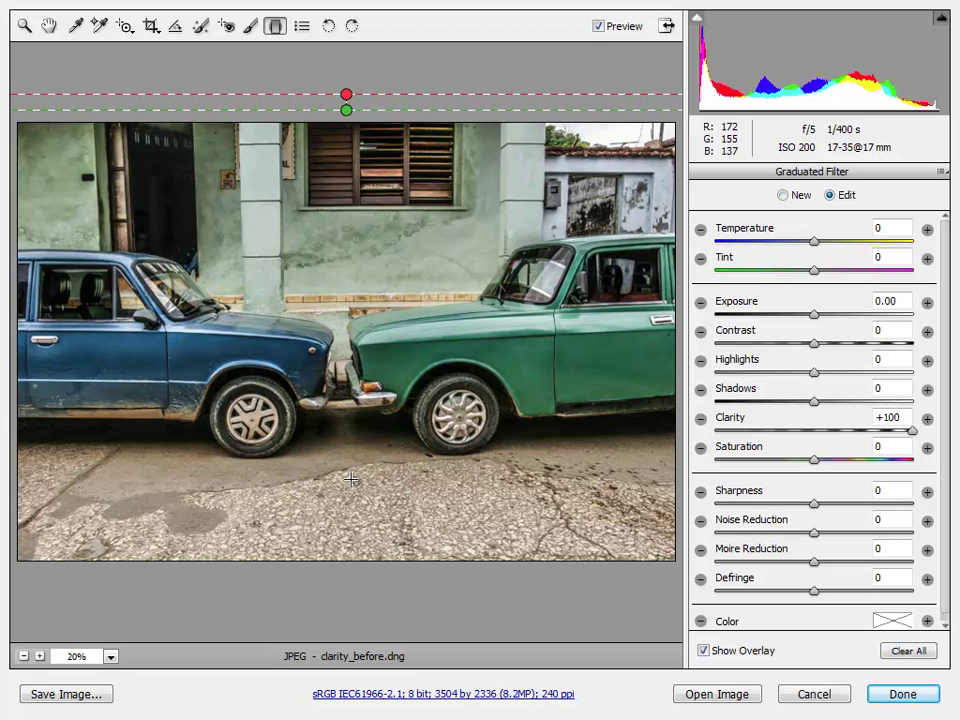
pyautogui.click(344, 575)
pyautogui.moveTo(344, 575); pyautogui.dragTo(344, 592)
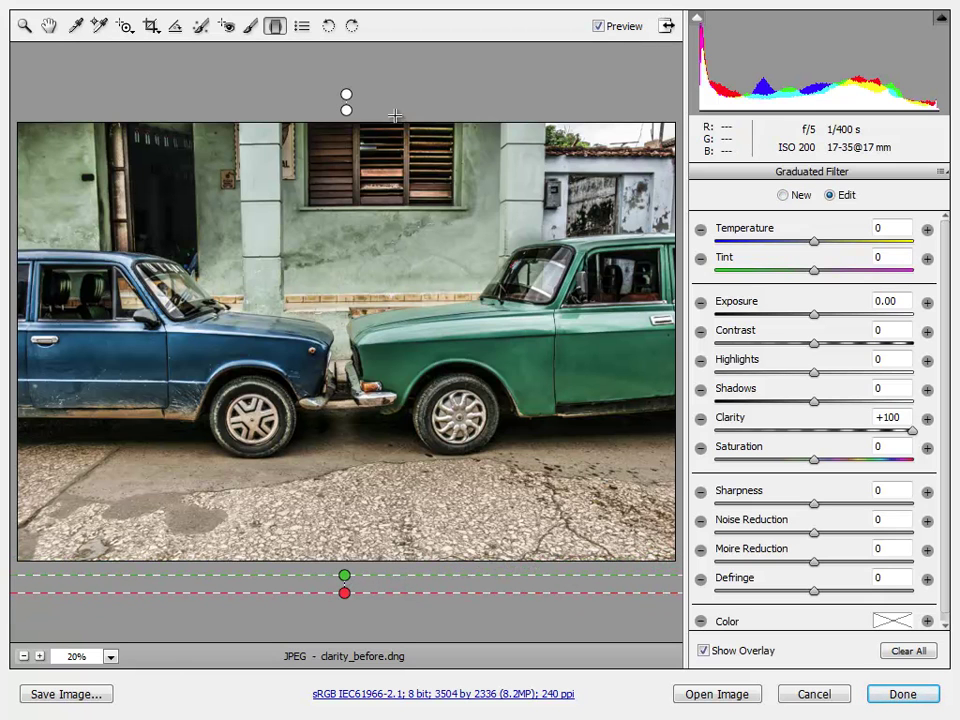
pyautogui.moveTo(398, 114); pyautogui.dragTo(399, 113)
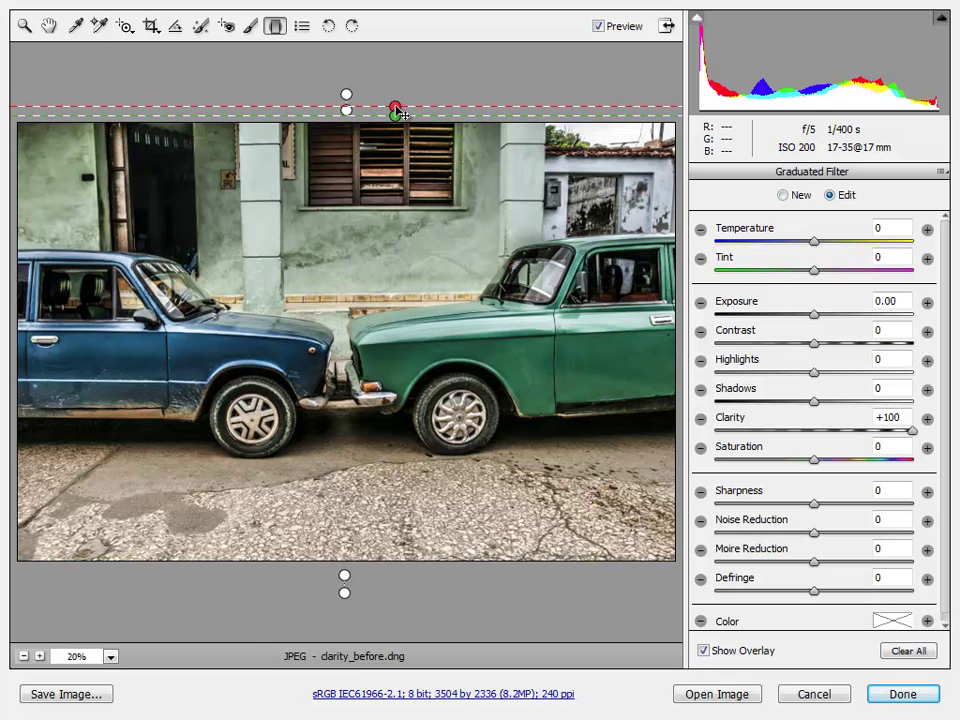
# - Toggle the filter preview off and on several times to compare the effect
pyautogui.click(598, 27)
pyautogui.click(598, 27)
pyautogui.click(598, 27)
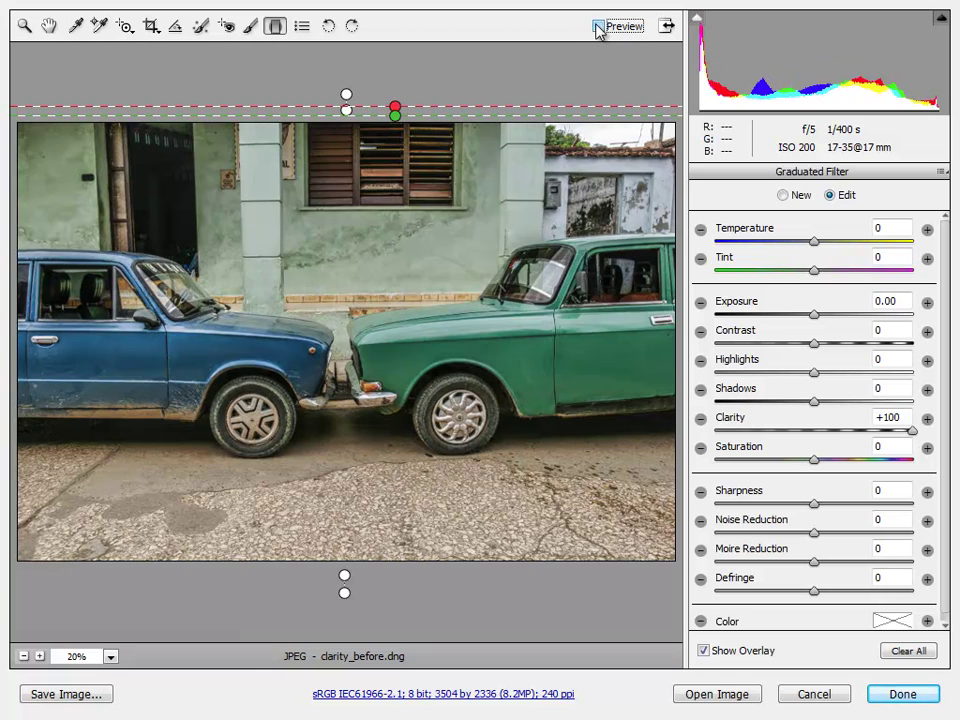
pyautogui.click(598, 27)
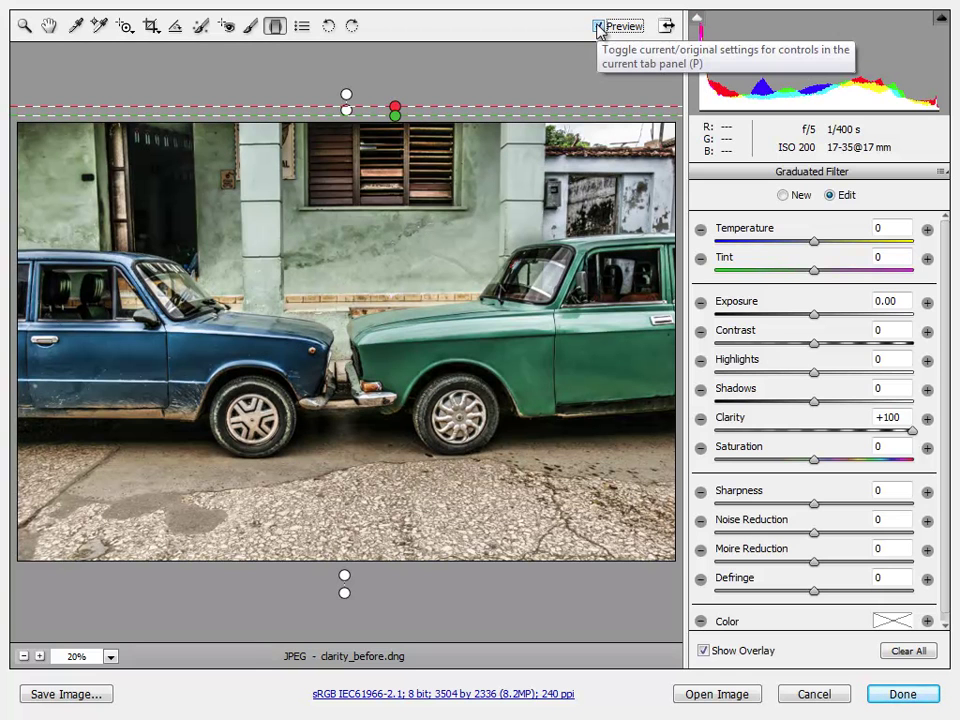
pyautogui.click(598, 27)
pyautogui.click(598, 27)
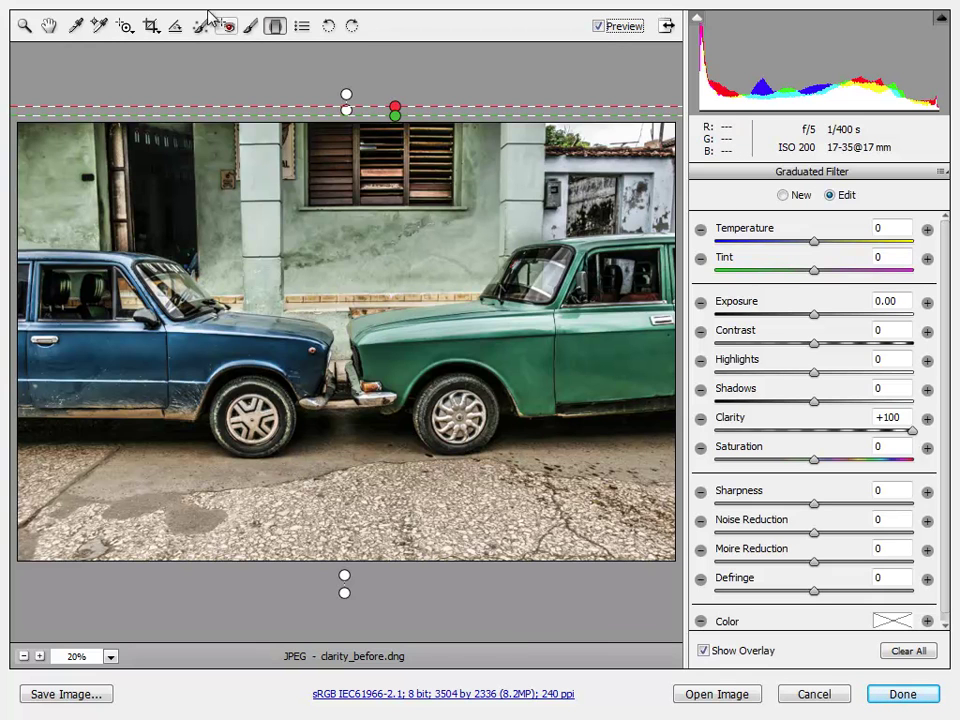
# - Add a street-darkening graduated filter with Clarity 0 and Exposure -2.85, its start raised to the wheels
pyautogui.moveTo(369, 553); pyautogui.dragTo(371, 455)
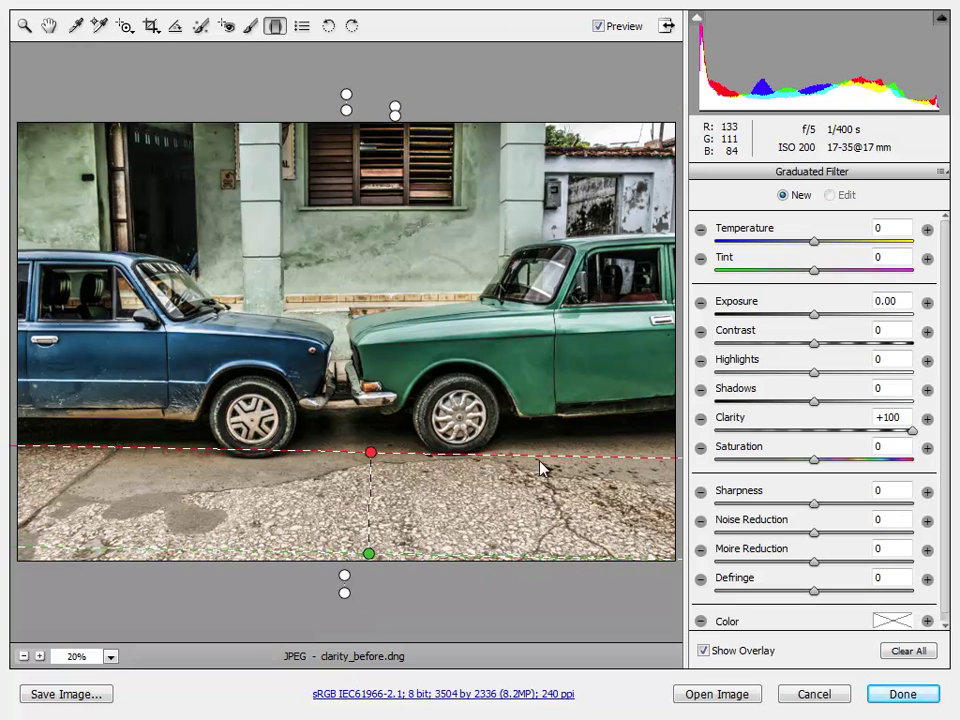
pyautogui.doubleClick(911, 432)
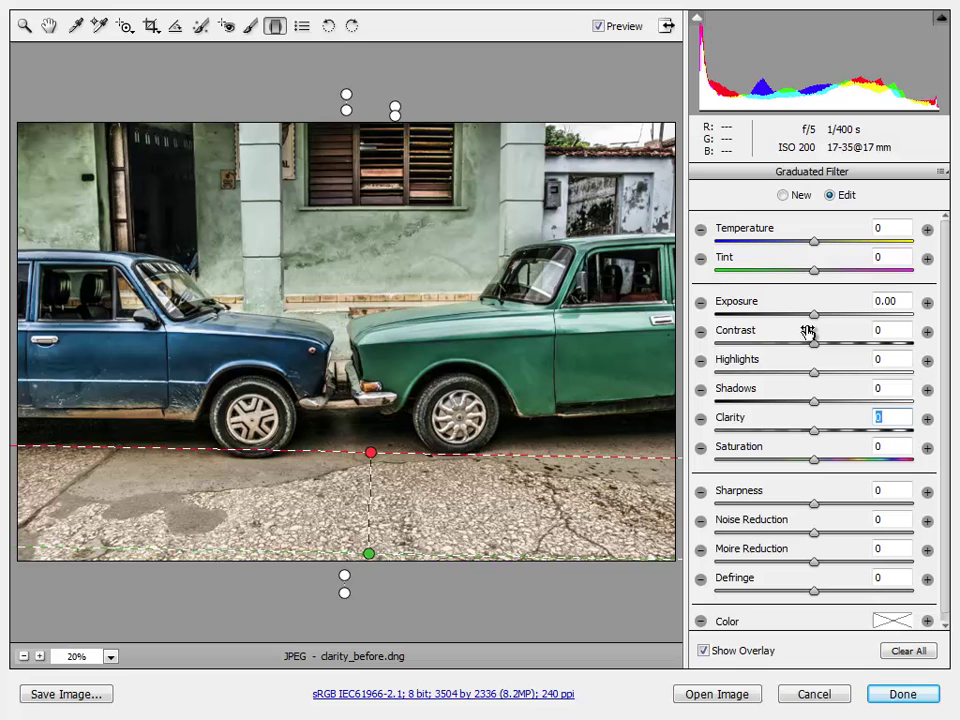
pyautogui.moveTo(815, 316); pyautogui.dragTo(746, 320)
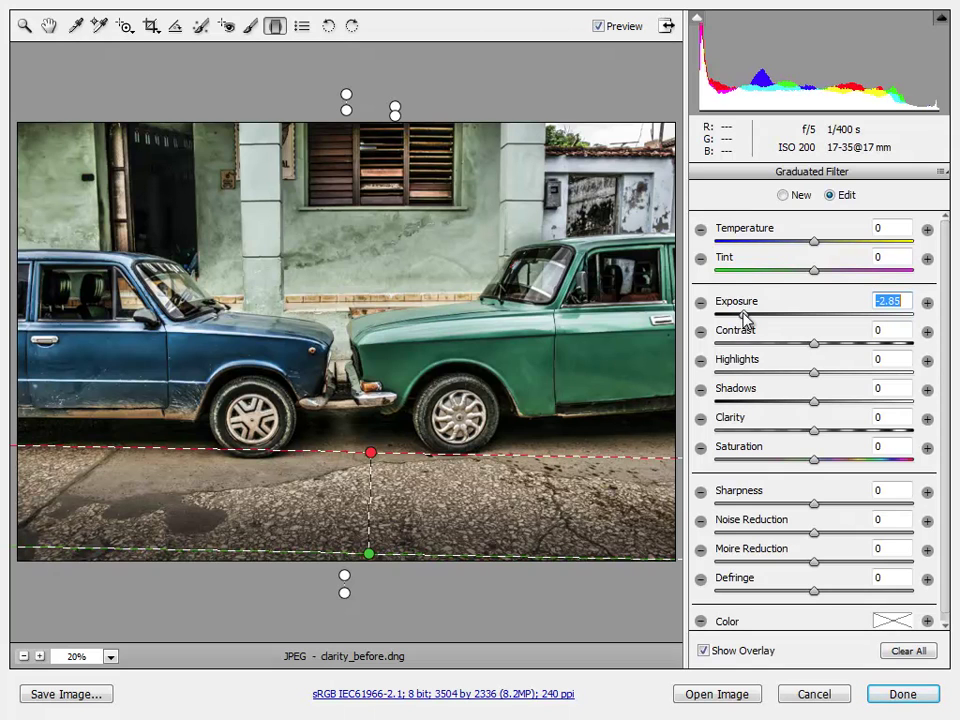
pyautogui.press('shift')
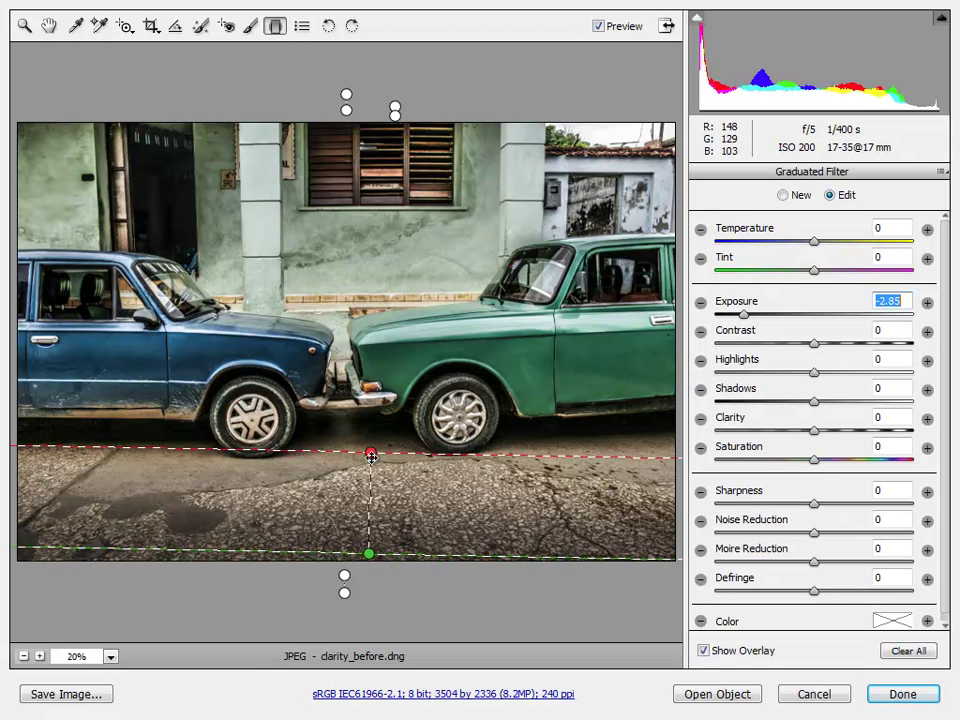
pyautogui.moveTo(371, 455); pyautogui.dragTo(369, 407)
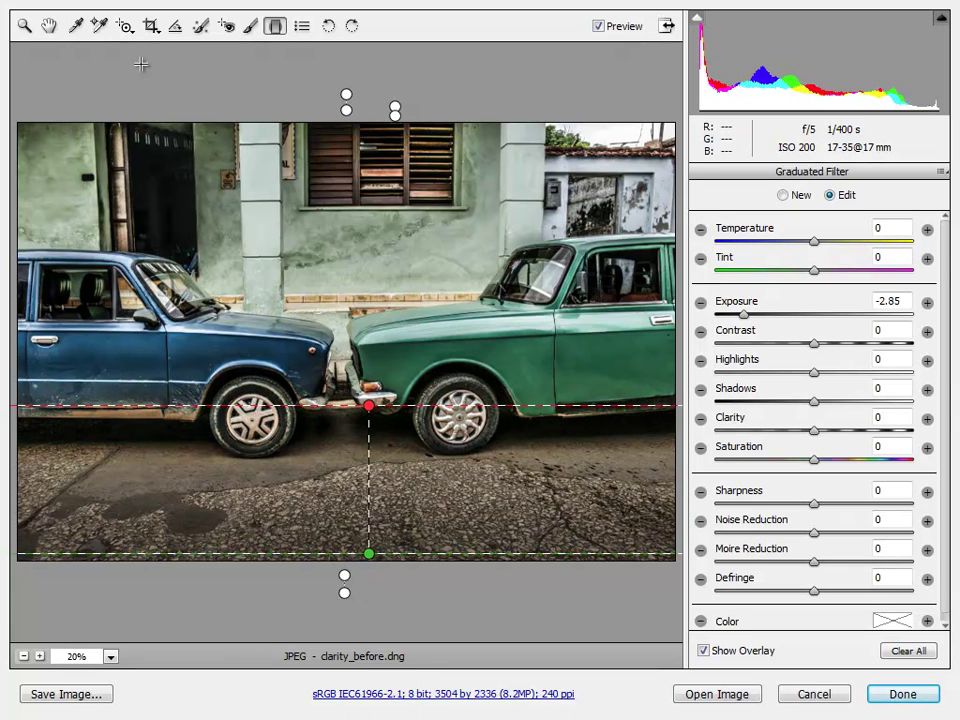
pyautogui.click(149, 28)
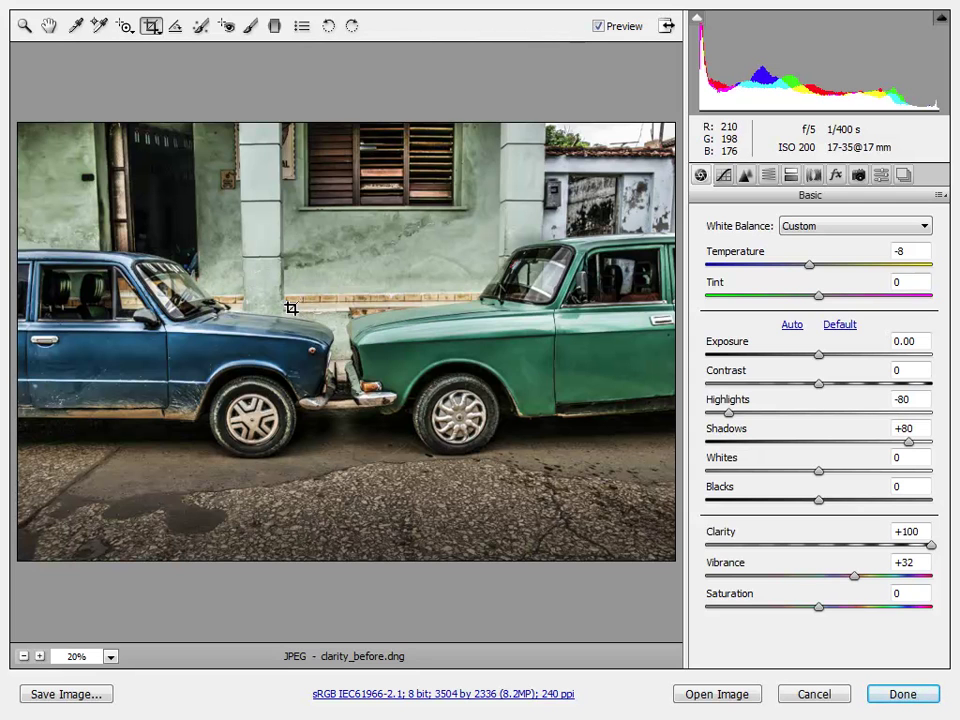
# - Straighten along the wall ledge and trim the crop to 3417 by 2278 pixels
pyautogui.press('a')
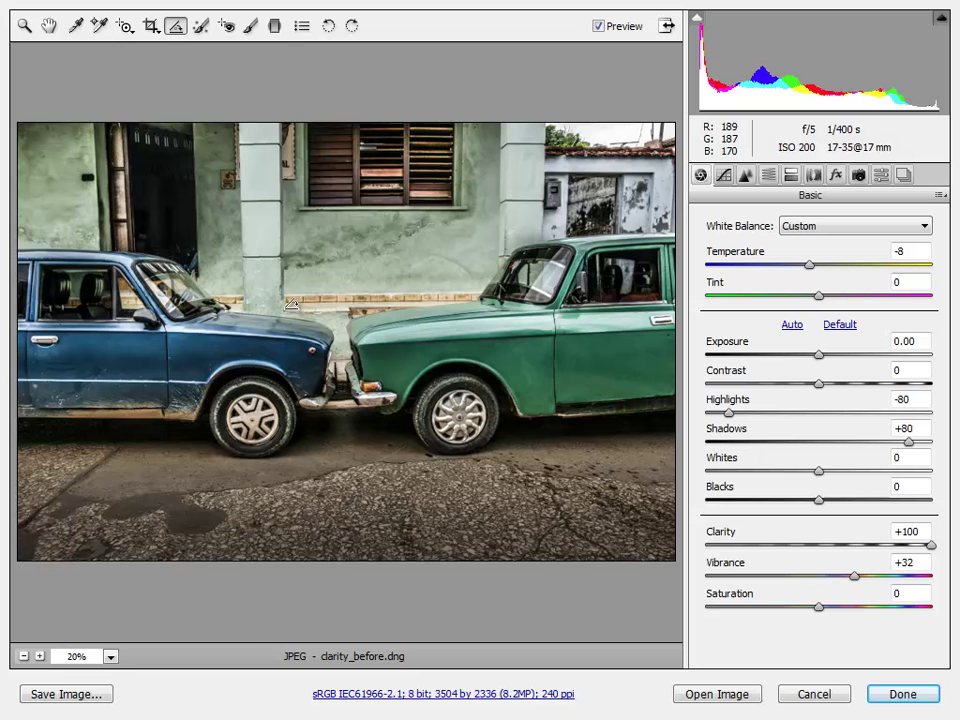
pyautogui.moveTo(286, 298); pyautogui.dragTo(472, 297)
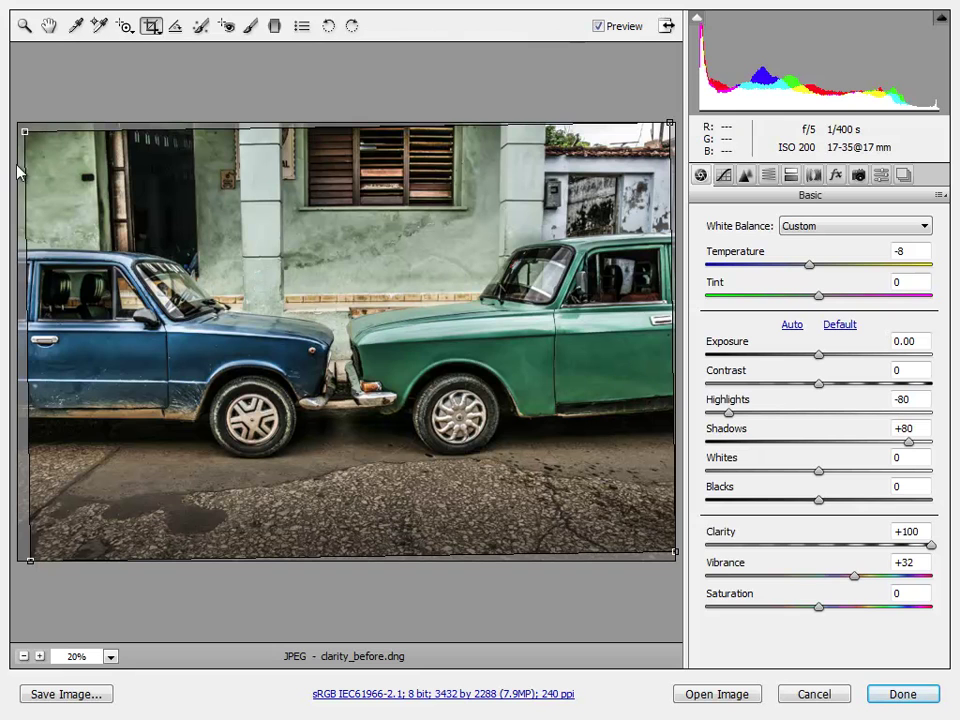
pyautogui.moveTo(24, 131); pyautogui.dragTo(30, 134)
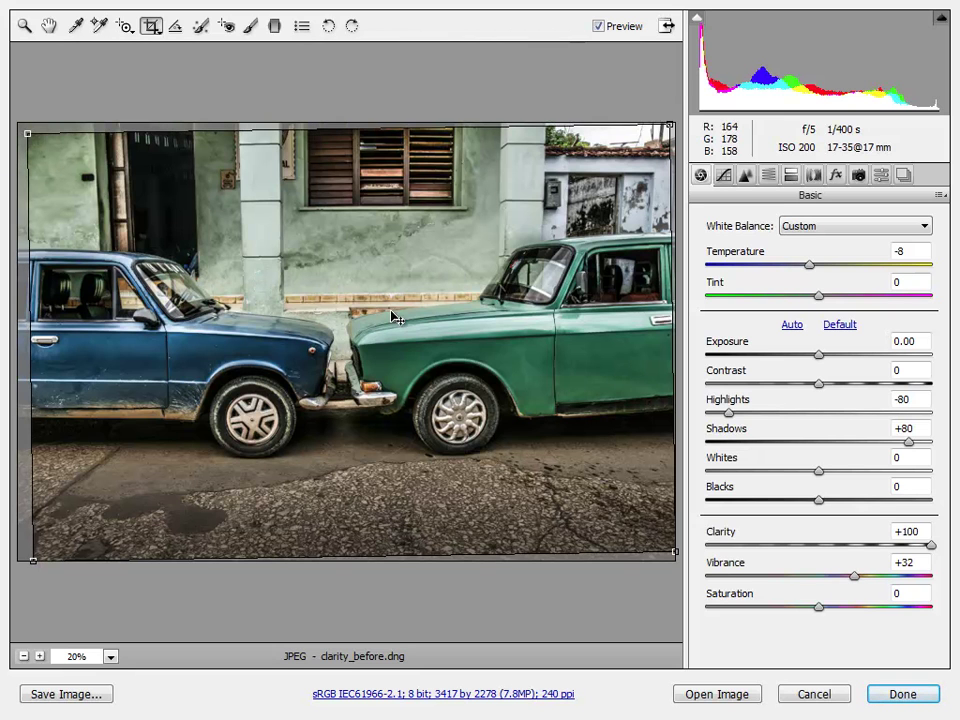
pyautogui.press('z')
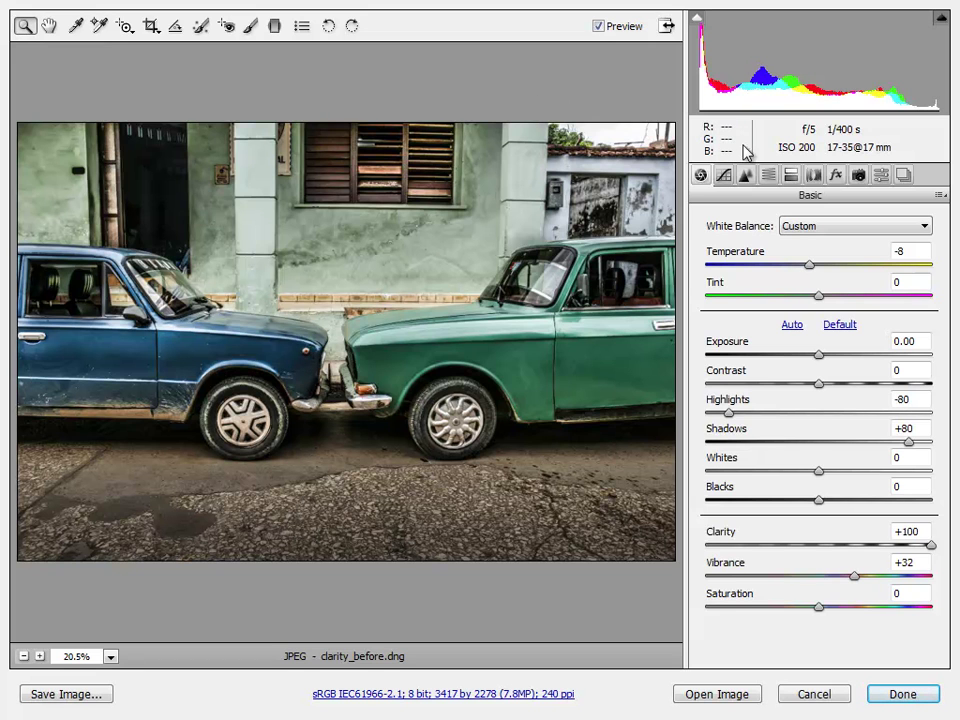
# - Set the manual Lens Corrections Distortion slider to +3
pyautogui.click(814, 176)
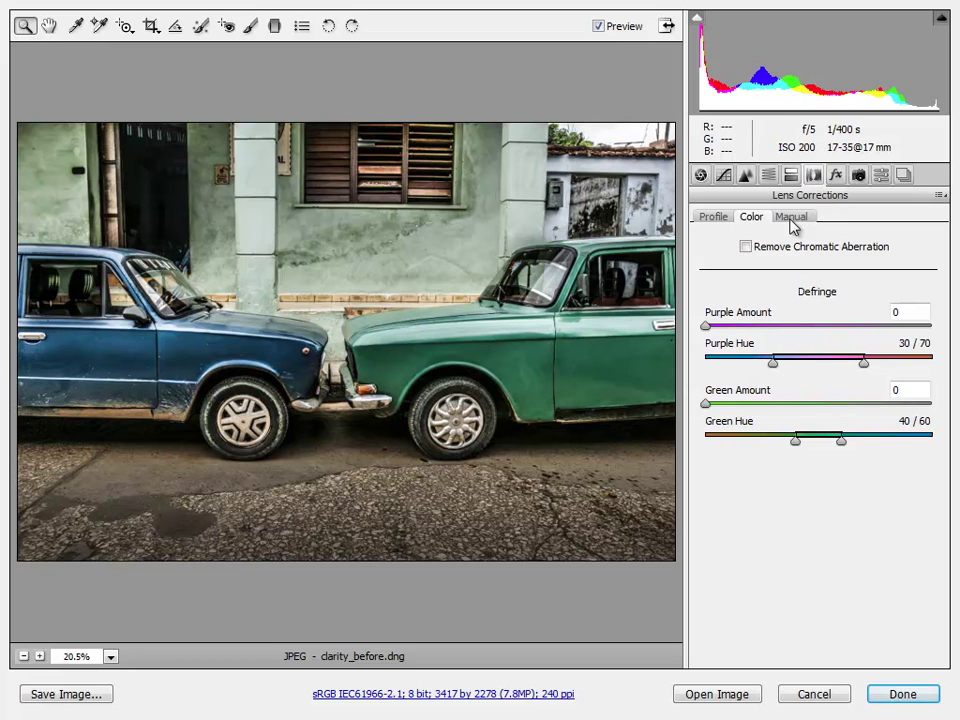
pyautogui.click(801, 218)
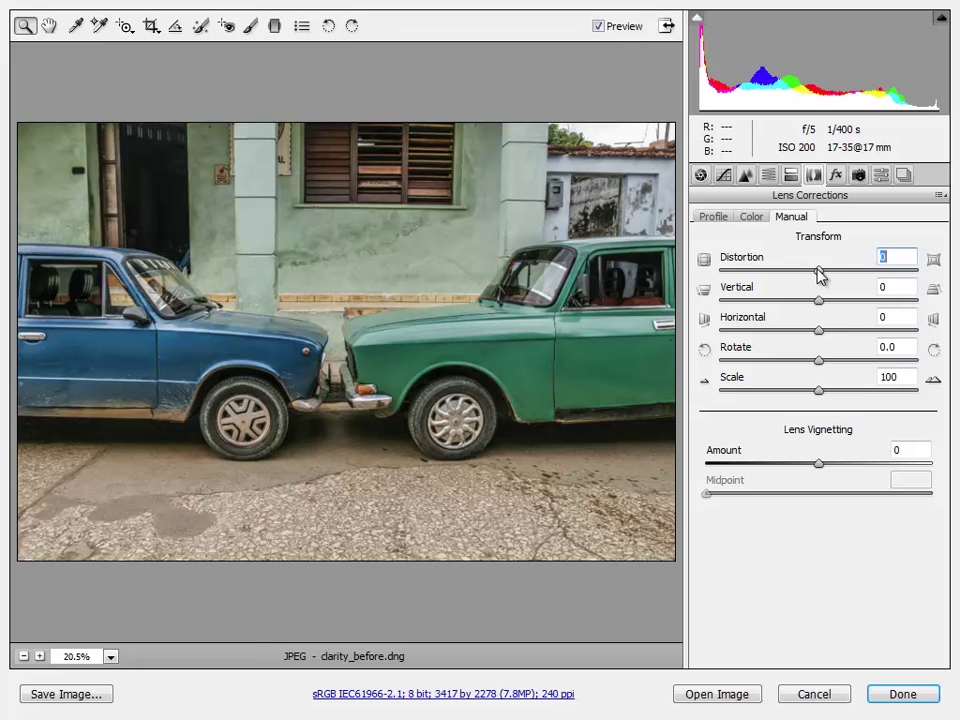
pyautogui.moveTo(818, 271); pyautogui.dragTo(821, 277)
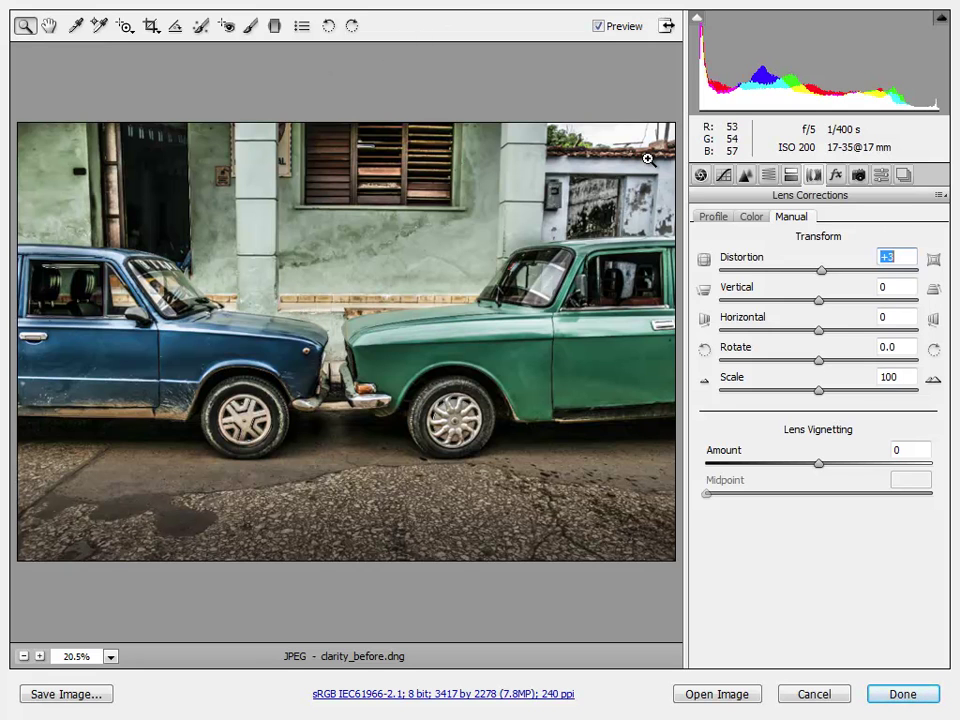
# - Shape the point Tone Curve into an S-curve, shadows pulled to about 34→23 and highlights lifted
pyautogui.click(724, 177)
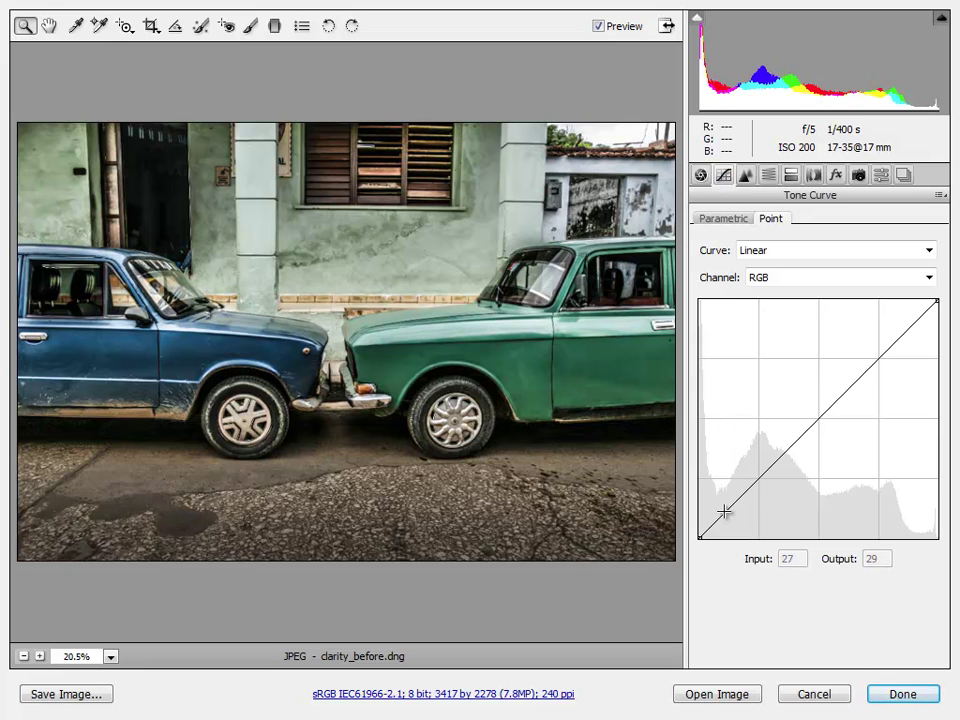
pyautogui.moveTo(724, 510); pyautogui.dragTo(731, 514)
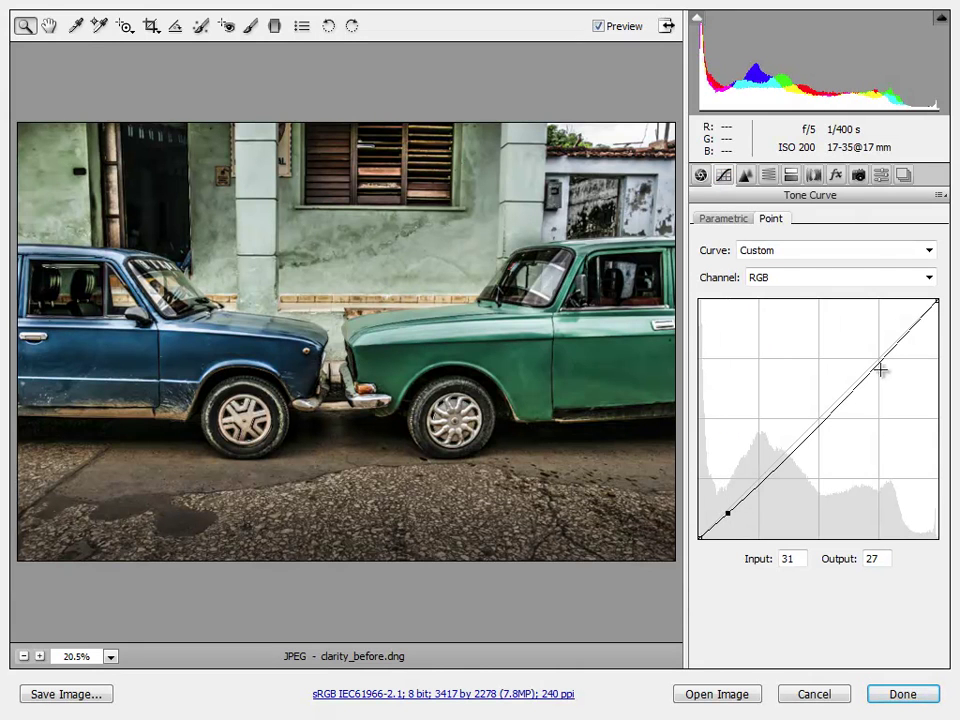
pyautogui.moveTo(880, 370); pyautogui.dragTo(874, 350)
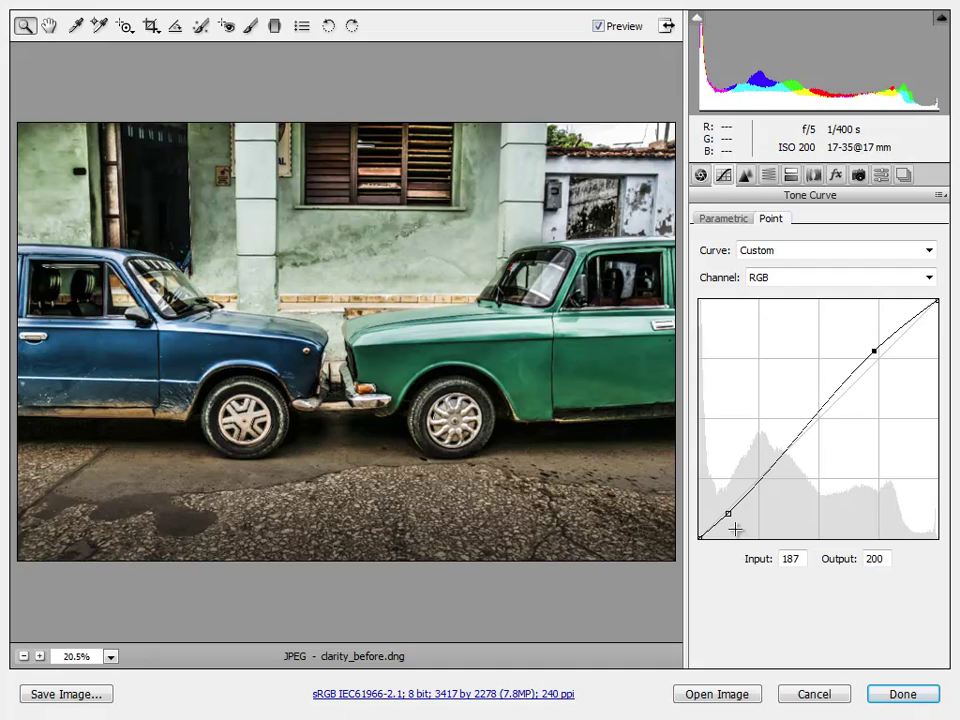
pyautogui.moveTo(730, 517); pyautogui.dragTo(730, 515)
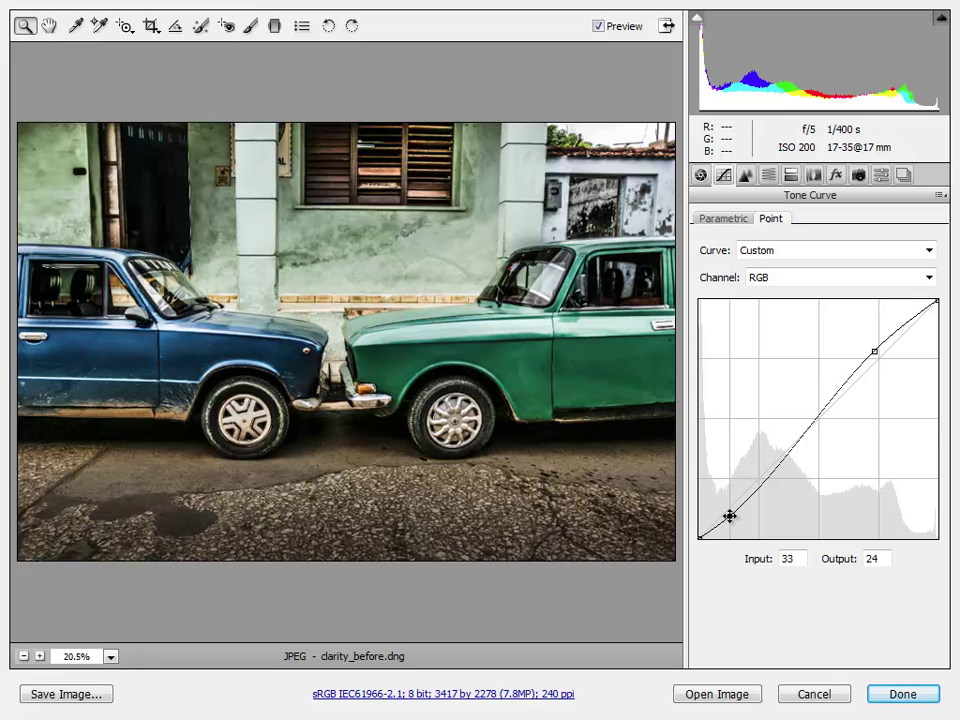
pyautogui.moveTo(875, 346); pyautogui.dragTo(877, 349)
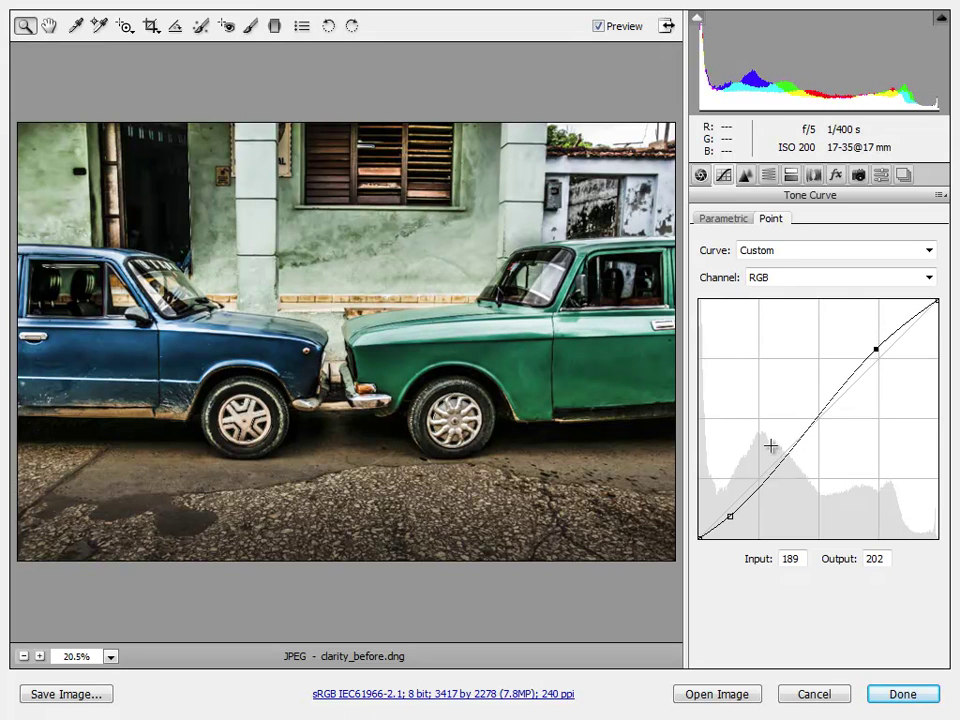
pyautogui.moveTo(731, 515); pyautogui.dragTo(731, 517)
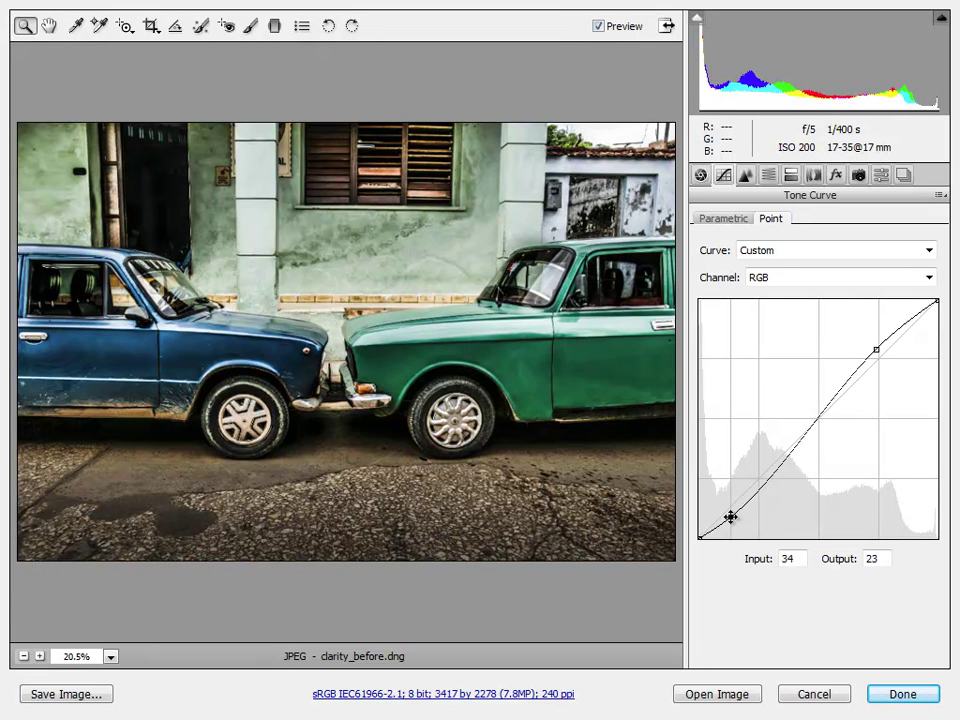
pyautogui.click(745, 181)
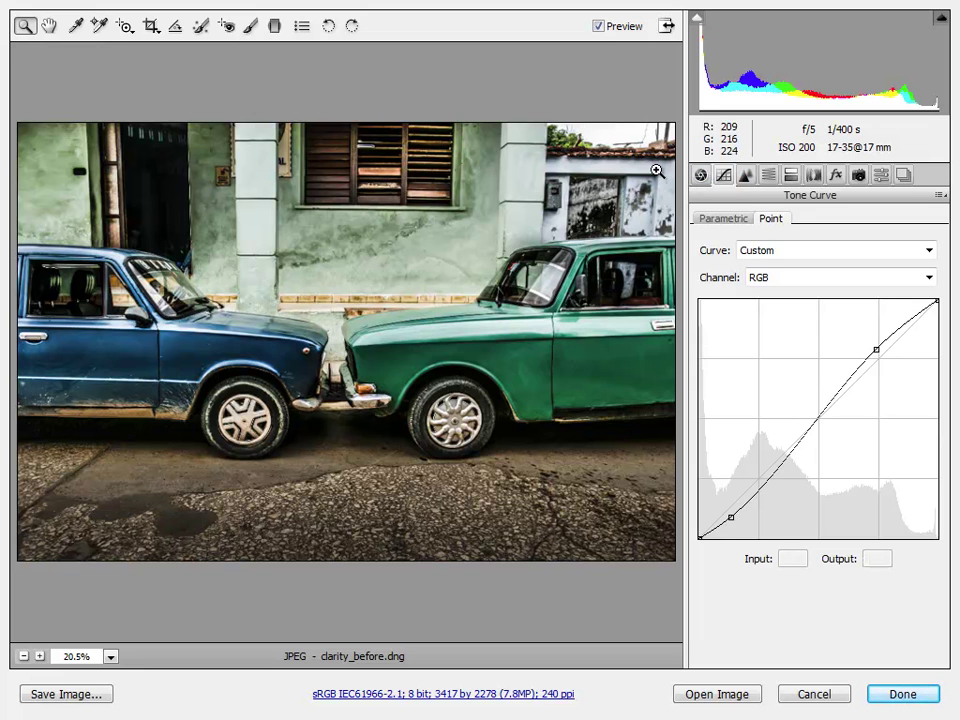
pyautogui.click(275, 26)
pyautogui.moveTo(344, 106); pyautogui.dragTo(344, 91)
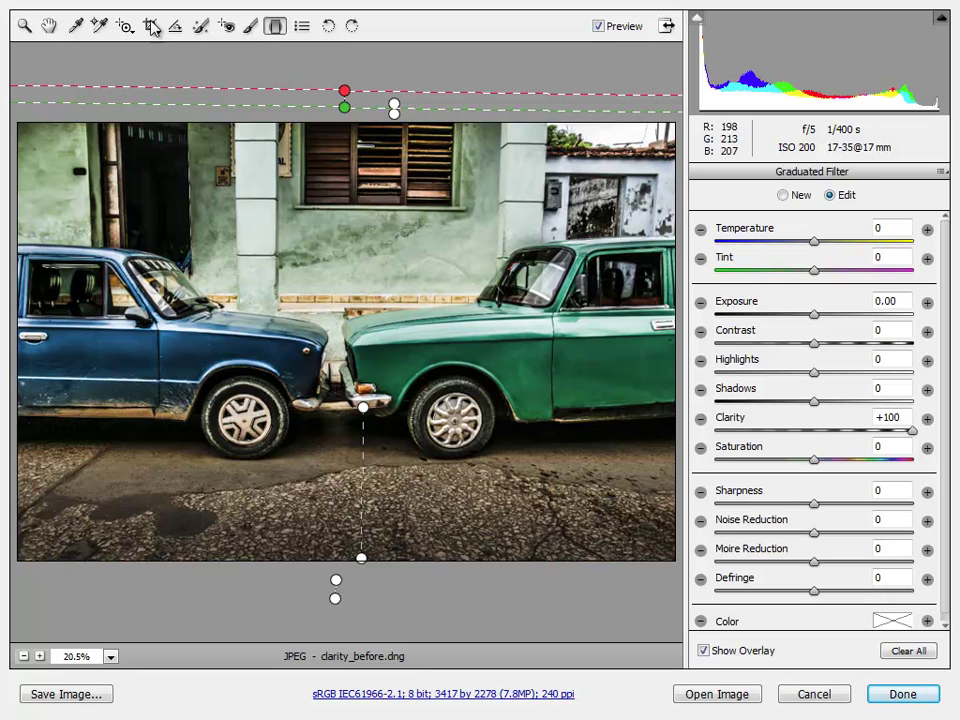
pyautogui.click(25, 25)
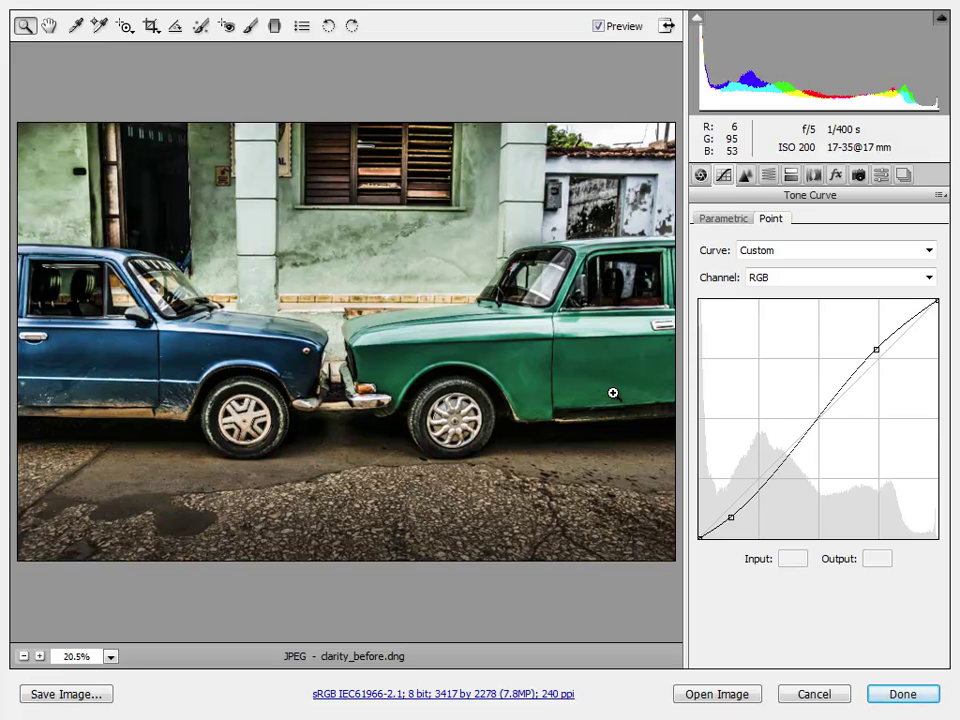
pyautogui.press('alt')
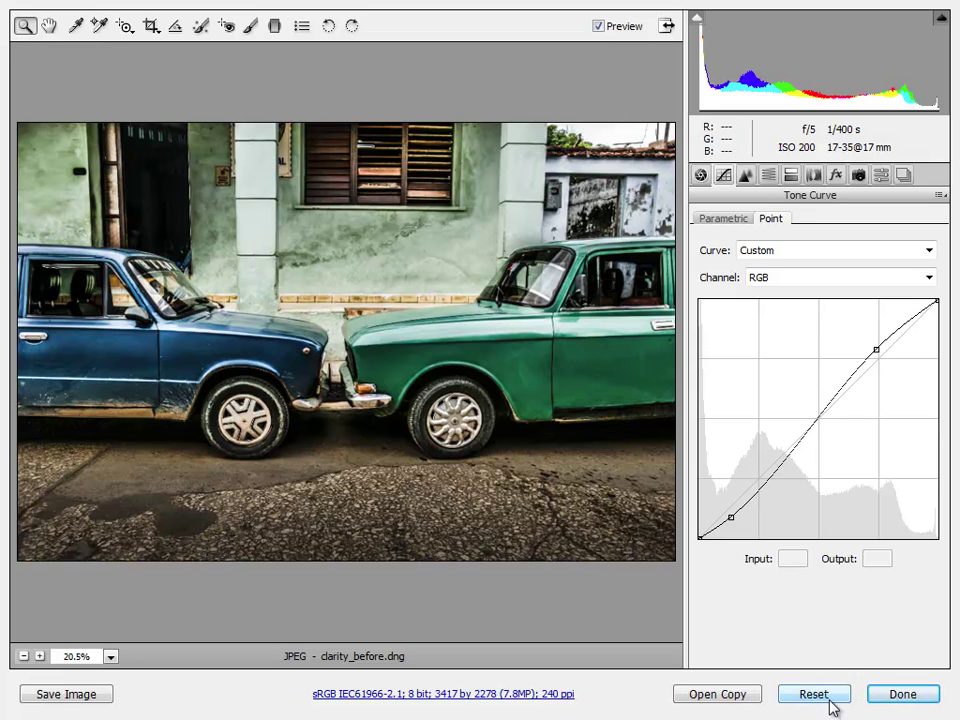
pyautogui.press('alt')
pyautogui.keyDown('alt'); pyautogui.click(838, 703); pyautogui.keyUp('alt')
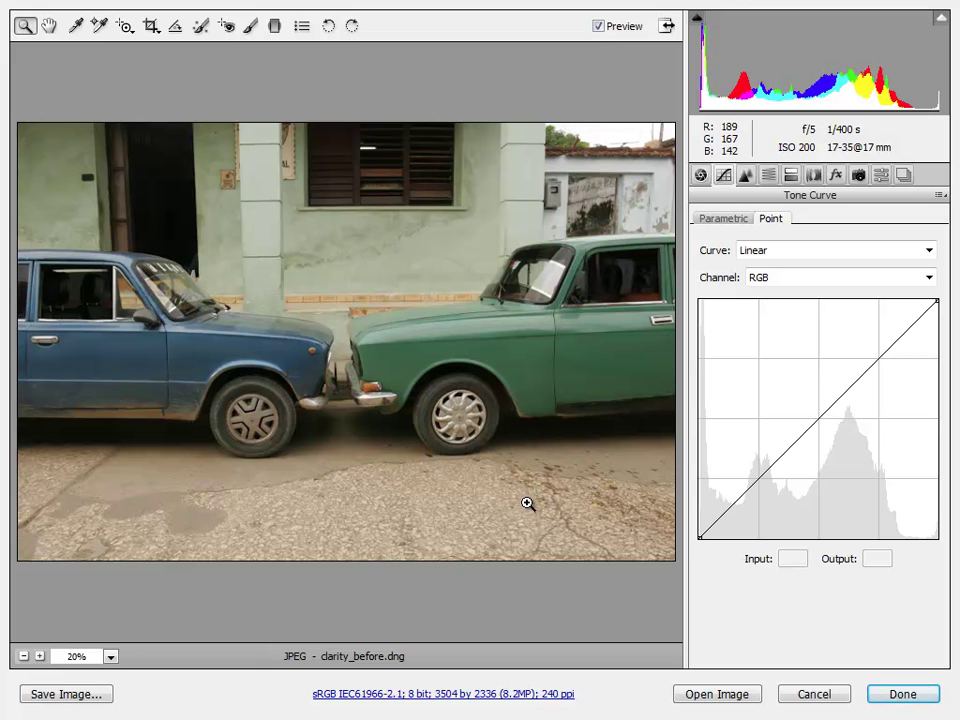
pyautogui.press('ctrl')
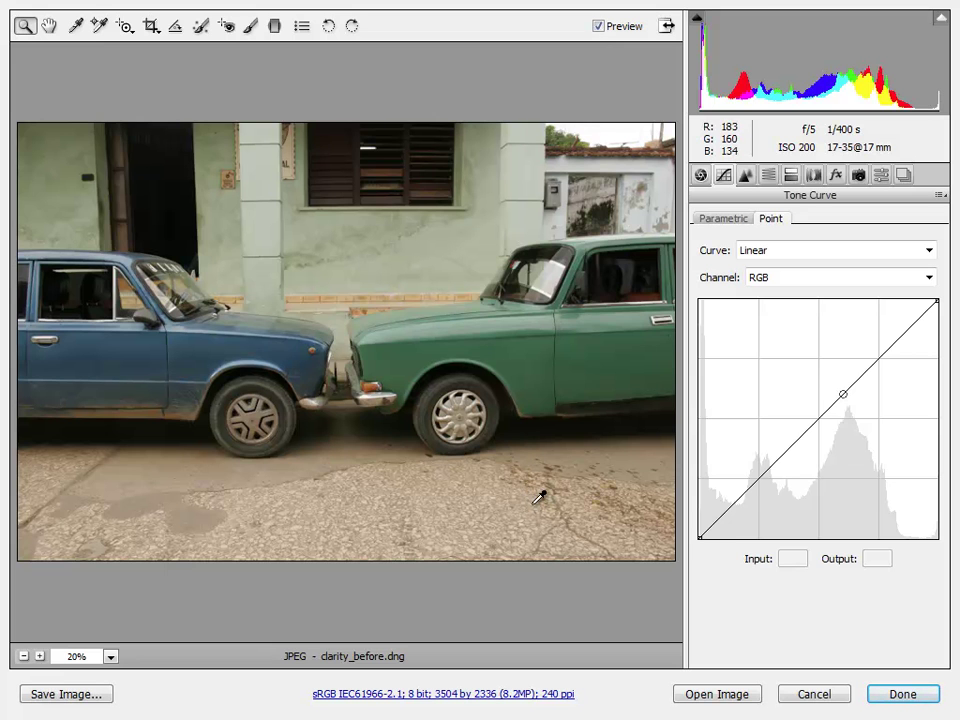